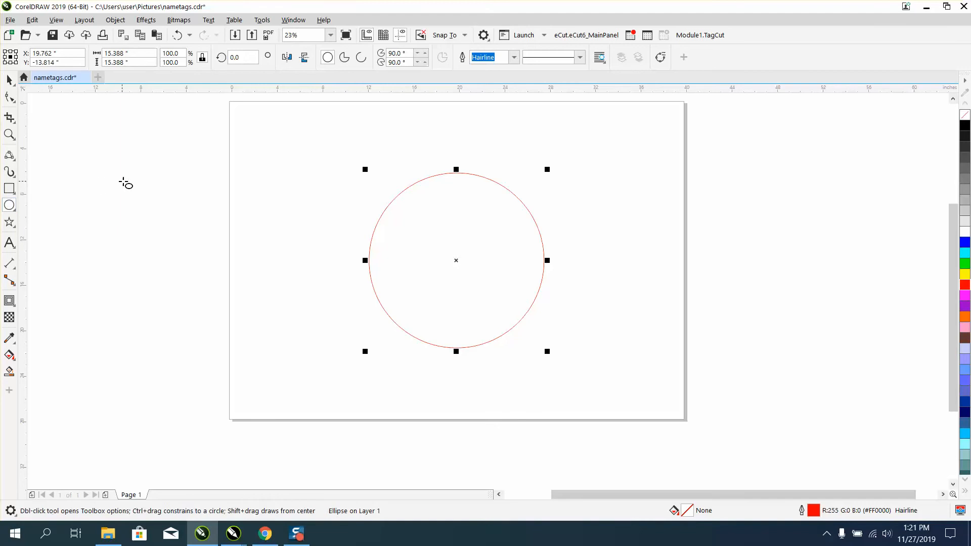
# Draw a small circle beside the page, set its diameter to 1 inch and centre it on the page.
pyautogui.moveTo(126, 183); pyautogui.dragTo(107, 197)
pyautogui.doubleClick(123, 54)
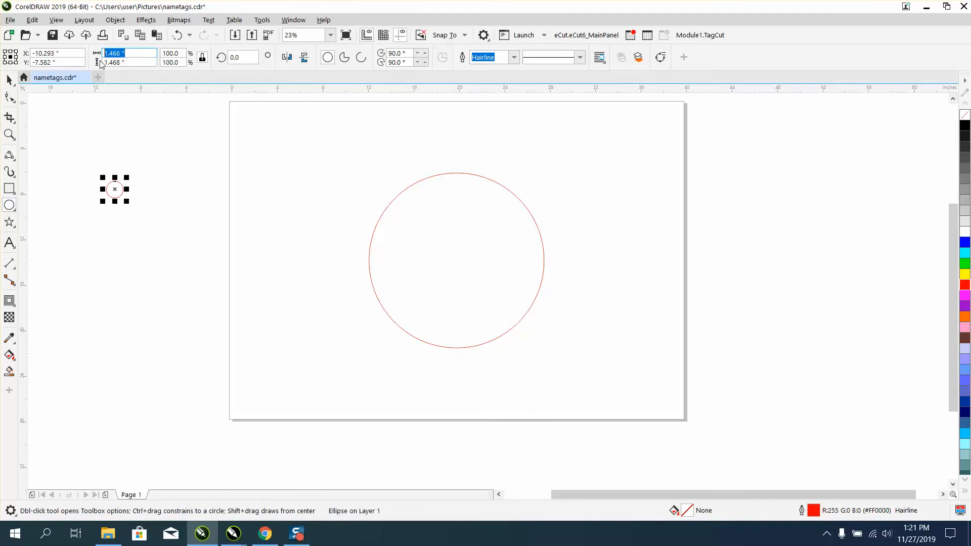
pyautogui.write('1')
pyautogui.press('Return')
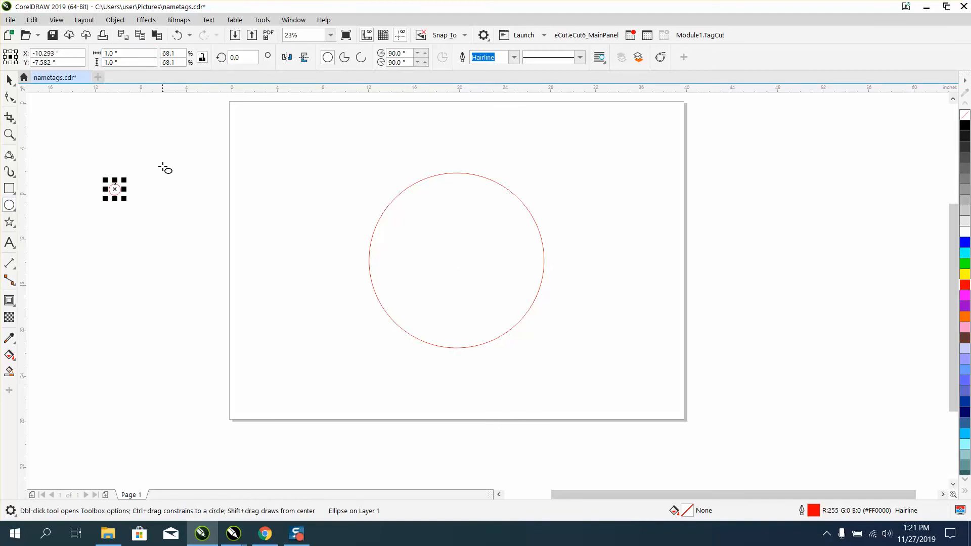
pyautogui.press('p')
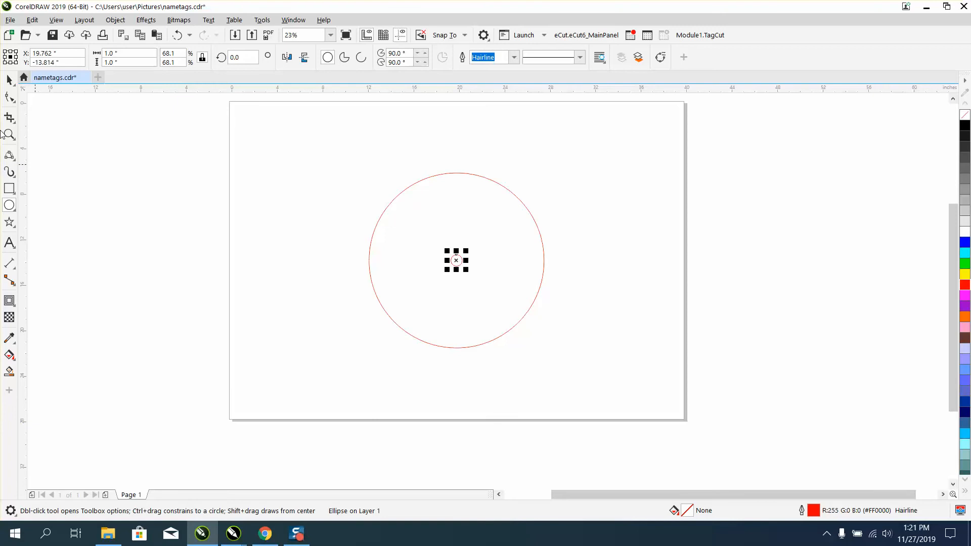
# Top-align the small circle with the large circle and move it up 1 inch to rest on the outer edge.
pyautogui.click(9, 80)
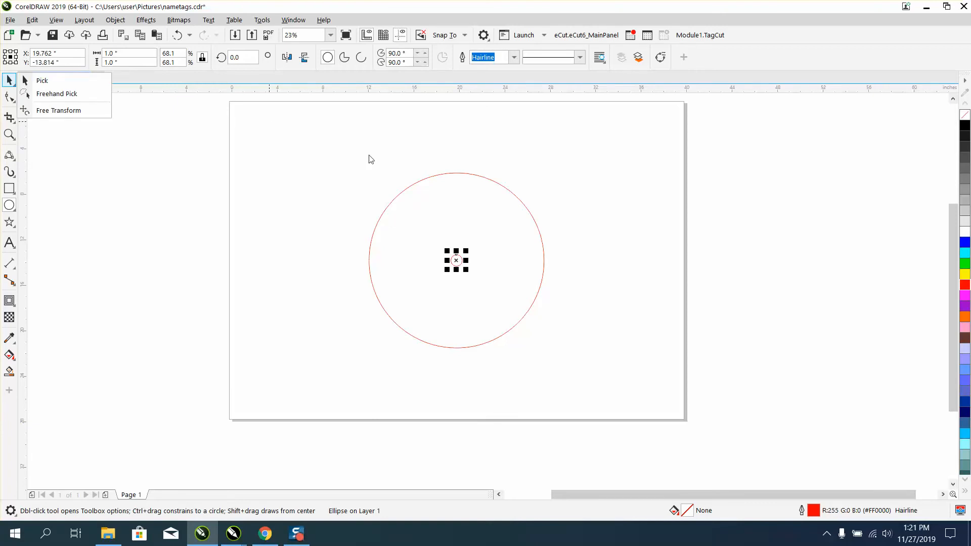
pyautogui.keyDown('shift'); pyautogui.click(428, 175); pyautogui.keyUp('shift')
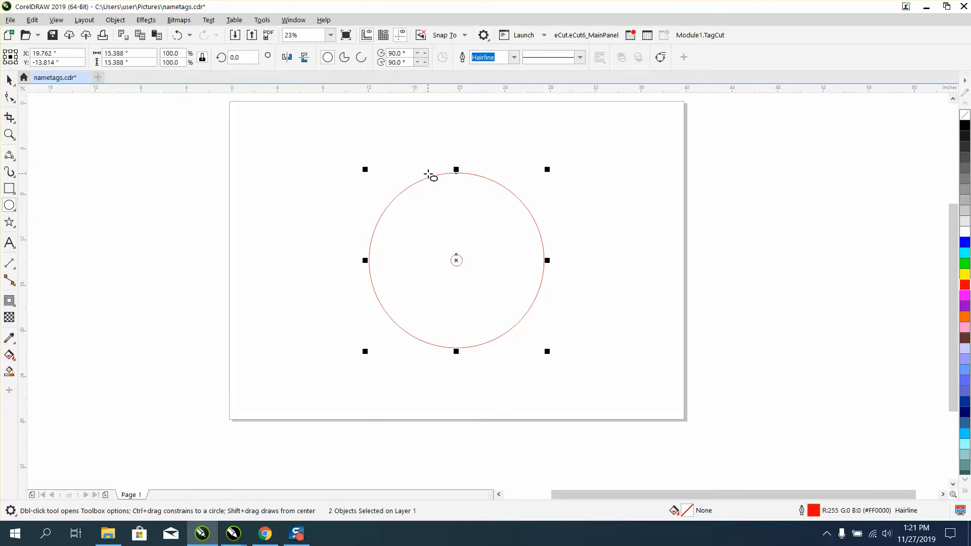
pyautogui.press('t')
pyautogui.click(9, 80)
pyautogui.click(320, 110)
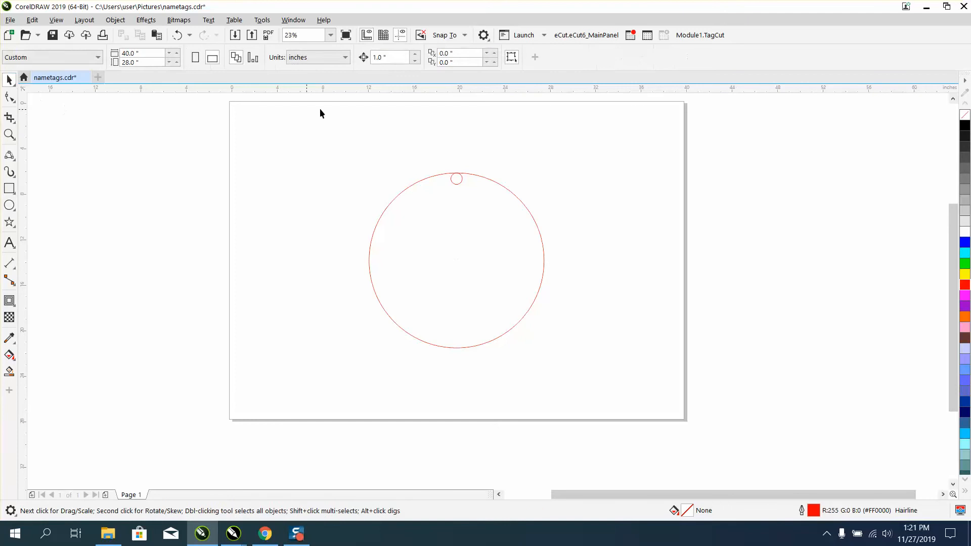
pyautogui.click(457, 183)
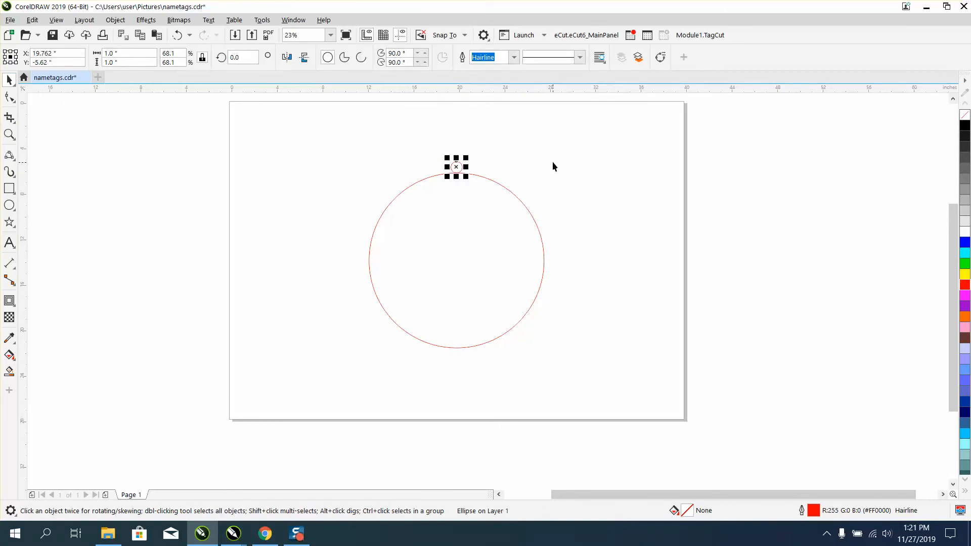
pyautogui.click(502, 165)
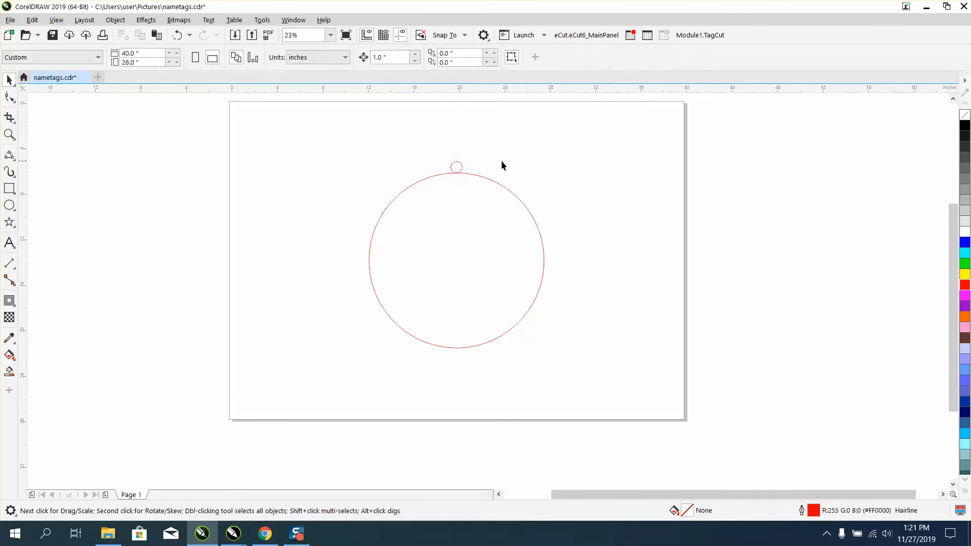
# Try to place the small circle's rotation centre by eye at the middle of the large circle.
pyautogui.click(459, 162)
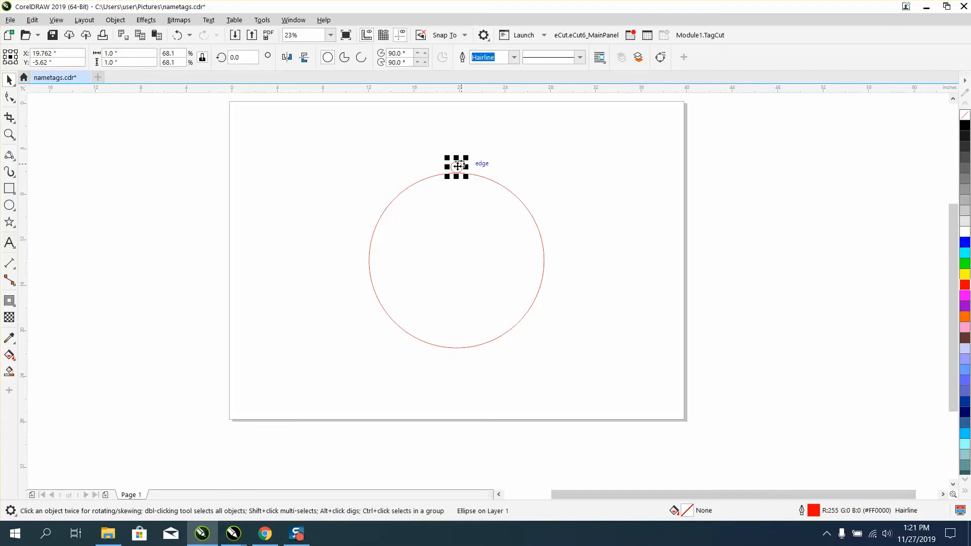
pyautogui.click(457, 166)
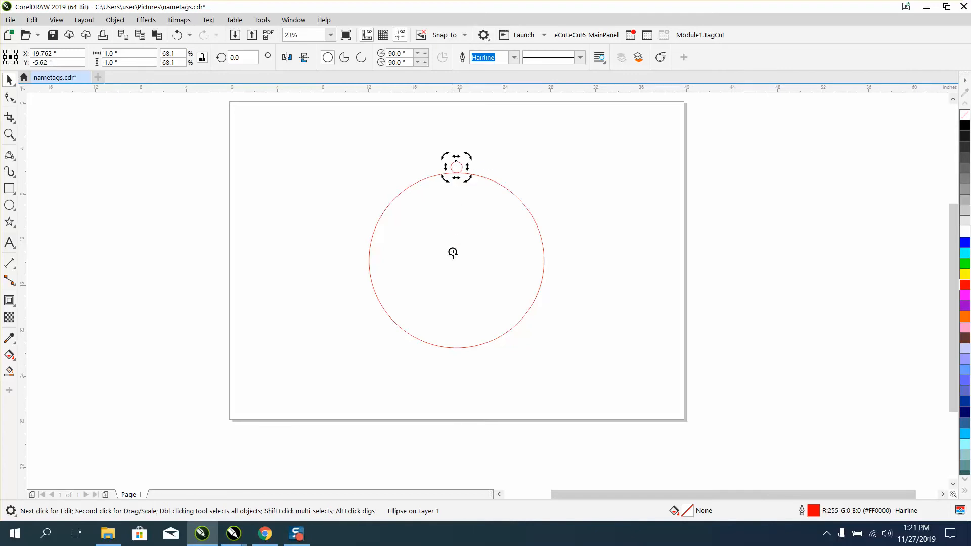
pyautogui.moveTo(453, 269)
pyautogui.mouseDown()
pyautogui.moveTo(496, 260)
pyautogui.moveTo(435, 258)
pyautogui.moveTo(452, 259)
pyautogui.mouseUp()
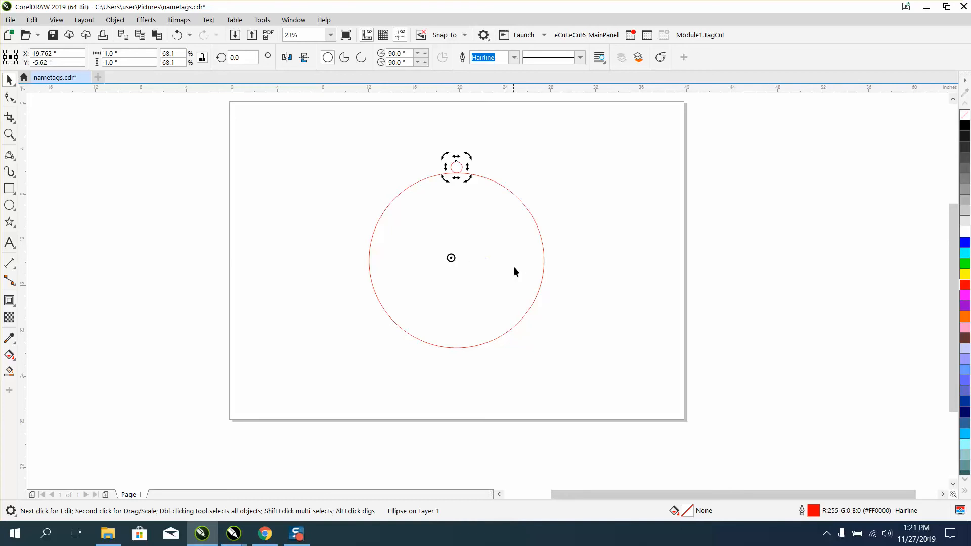
pyautogui.click(576, 249)
pyautogui.click(460, 163)
pyautogui.click(460, 163)
# Add a horizontal and a vertical guideline, both centred on the page.
pyautogui.moveTo(443, 89); pyautogui.dragTo(439, 122)
pyautogui.press('p')
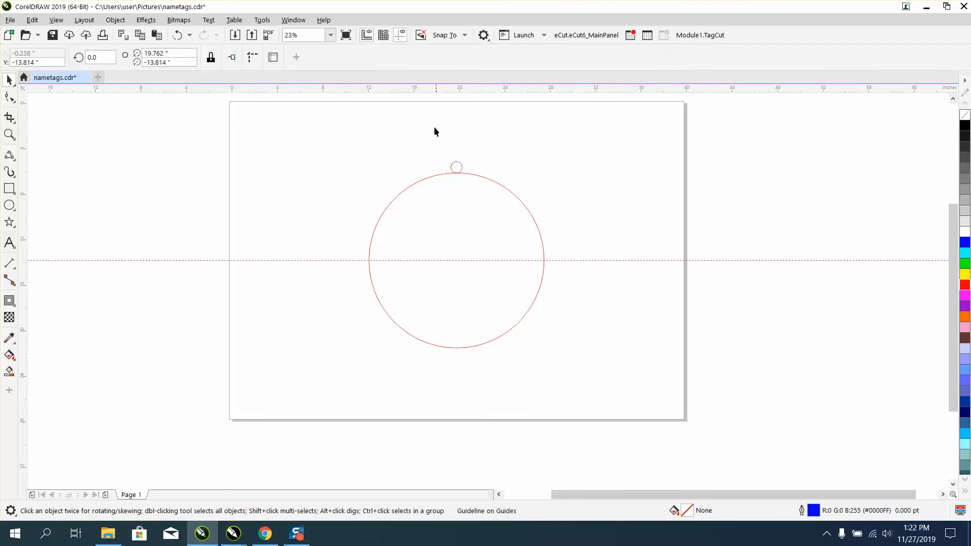
pyautogui.moveTo(27, 202); pyautogui.dragTo(102, 200)
pyautogui.press('p')
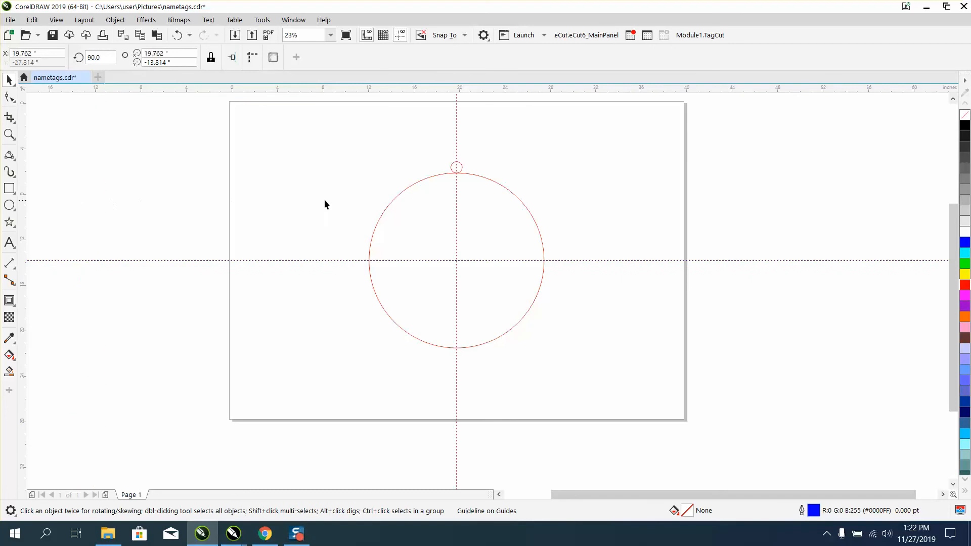
# Snap the small circle's rotation centre to the guideline intersection in the middle of the large circle.
pyautogui.click(460, 168)
pyautogui.click(460, 168)
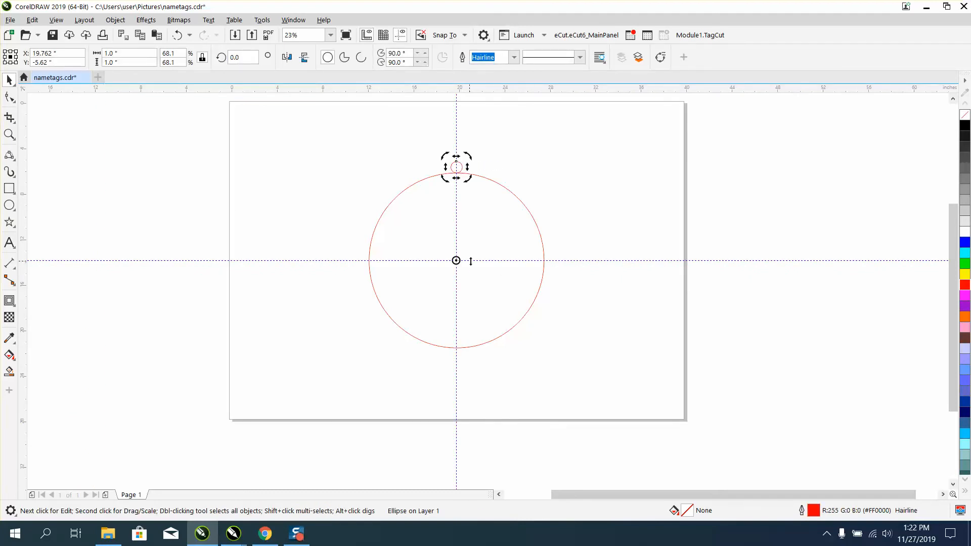
pyautogui.moveTo(456, 261)
pyautogui.mouseDown()
pyautogui.moveTo(494, 228)
pyautogui.moveTo(458, 225)
pyautogui.moveTo(466, 282)
pyautogui.moveTo(476, 248)
pyautogui.moveTo(452, 239)
pyautogui.moveTo(456, 261)
pyautogui.mouseUp()
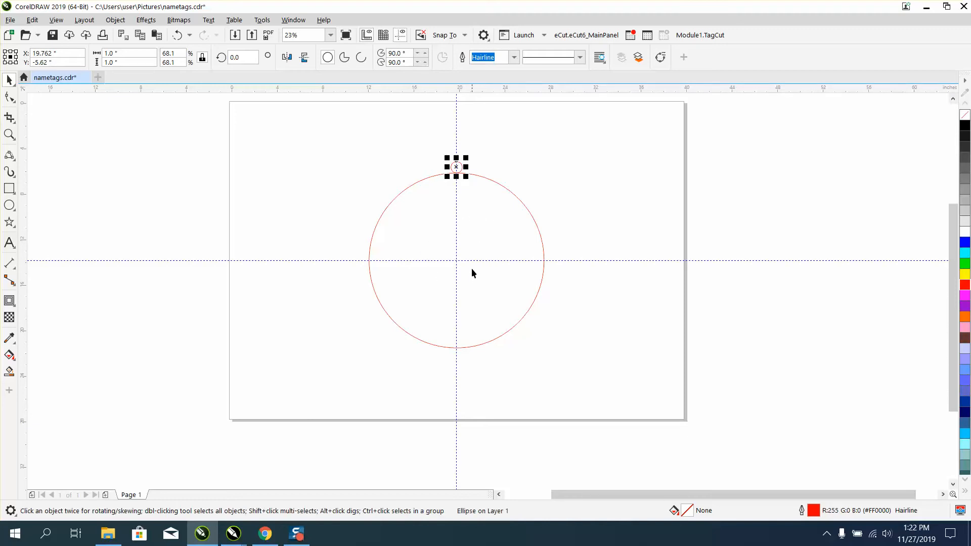
pyautogui.click(521, 178)
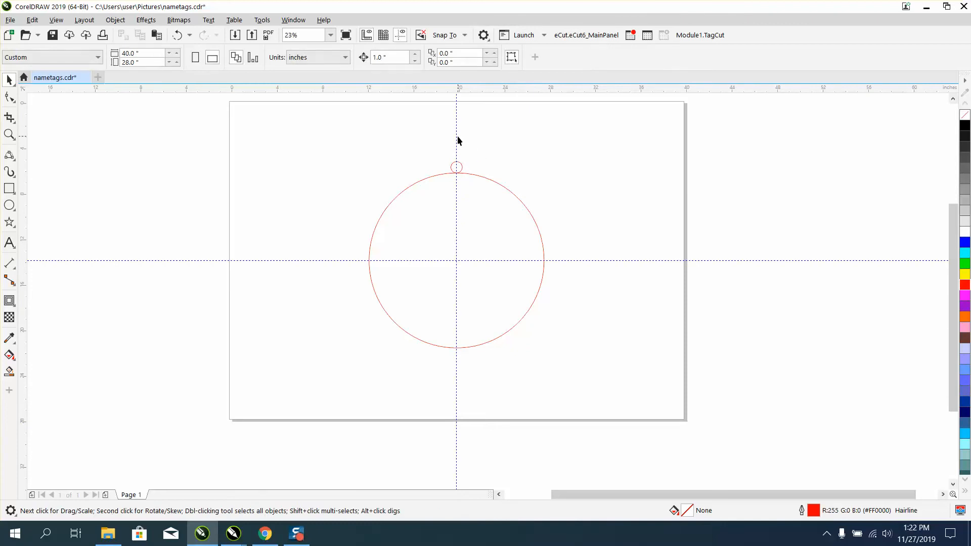
# Delete the vertical and horizontal guidelines.
pyautogui.click(458, 135)
pyautogui.press('Delete')
pyautogui.click(601, 260)
pyautogui.press('Delete')
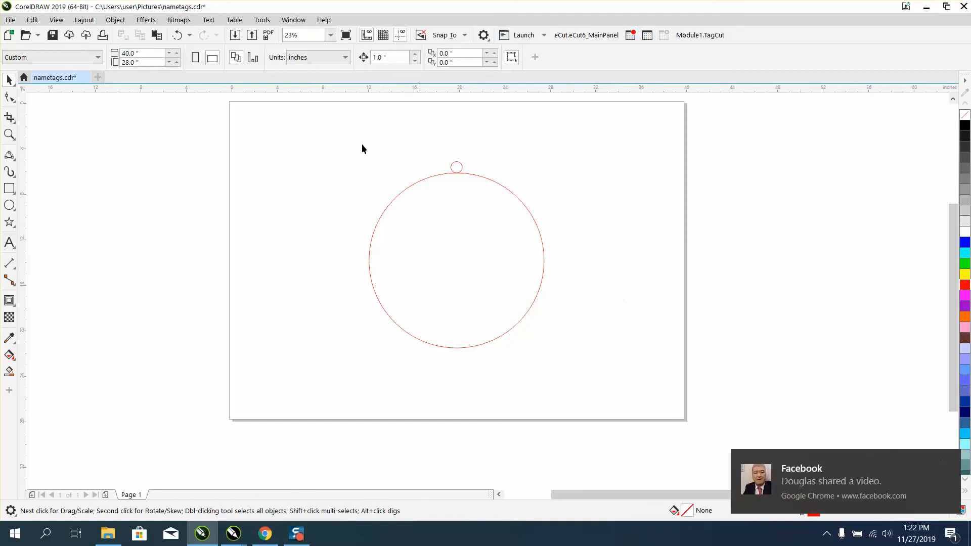
# Start recording a macro named CENTERLINE, saved in GlobalMacros.
pyautogui.click(262, 20)
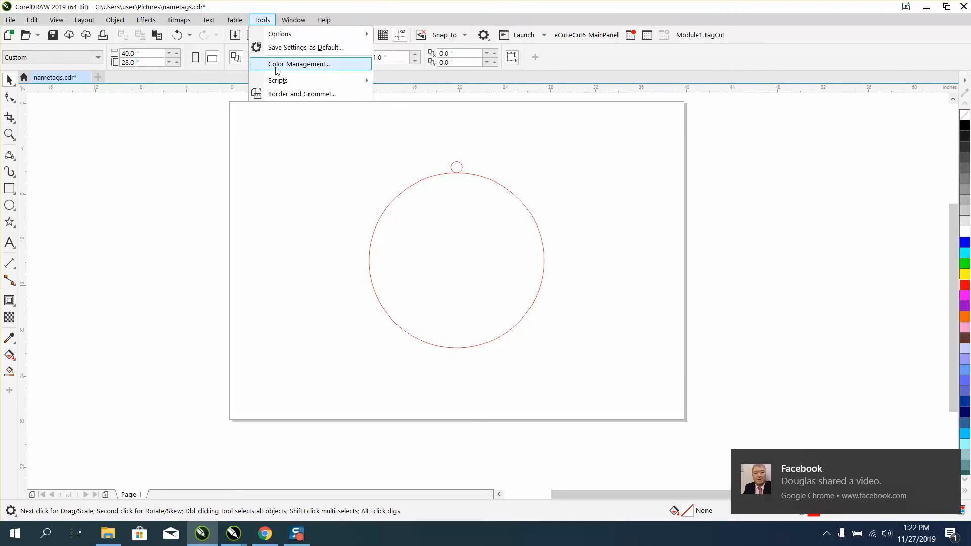
pyautogui.moveTo(279, 84)
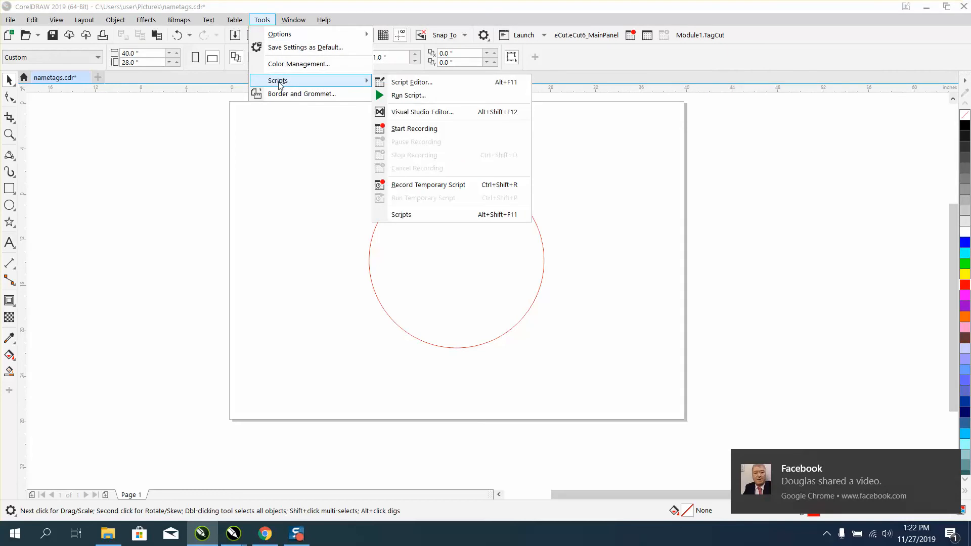
pyautogui.click(403, 130)
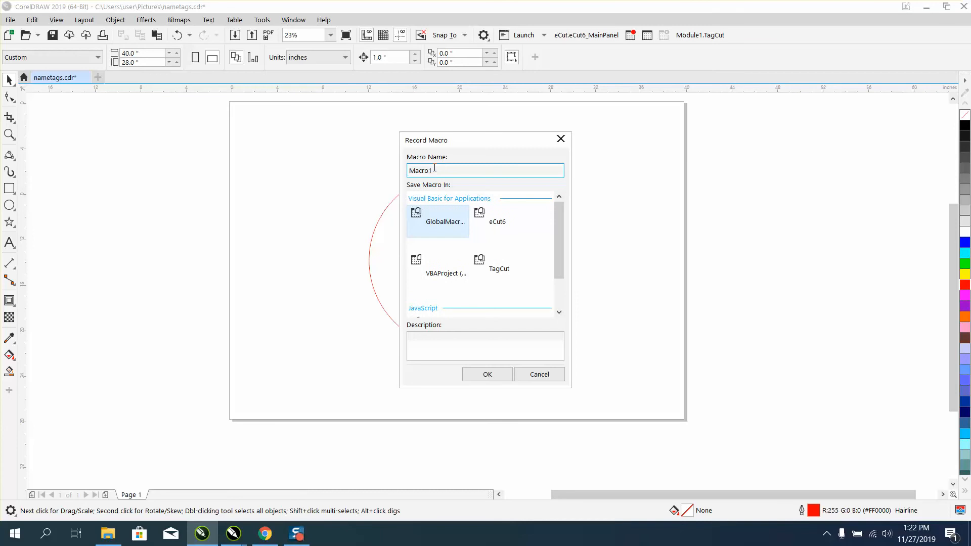
pyautogui.write('cNETER')
pyautogui.press('BackSpace')
pyautogui.press('BackSpace')
pyautogui.press('BackSpace')
pyautogui.press('BackSpace')
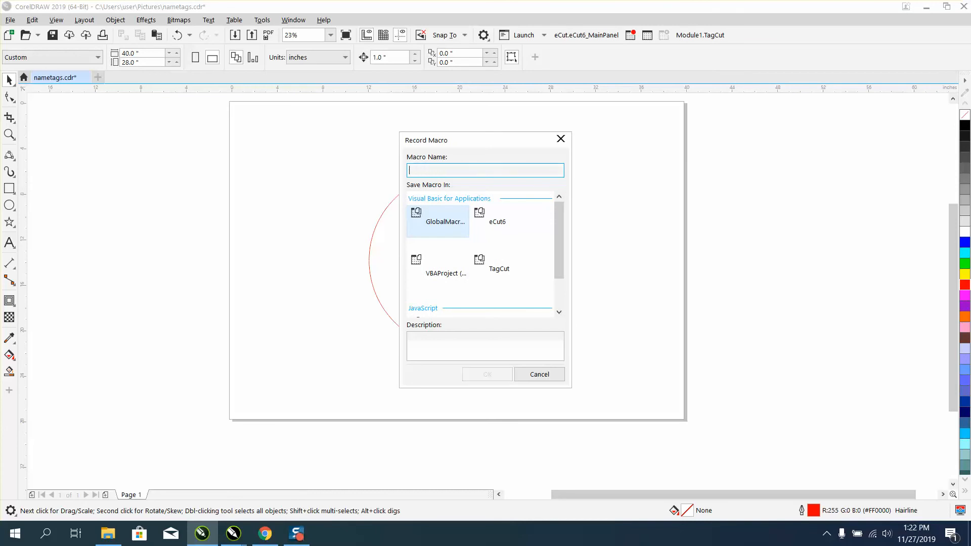
pyautogui.write('EN')
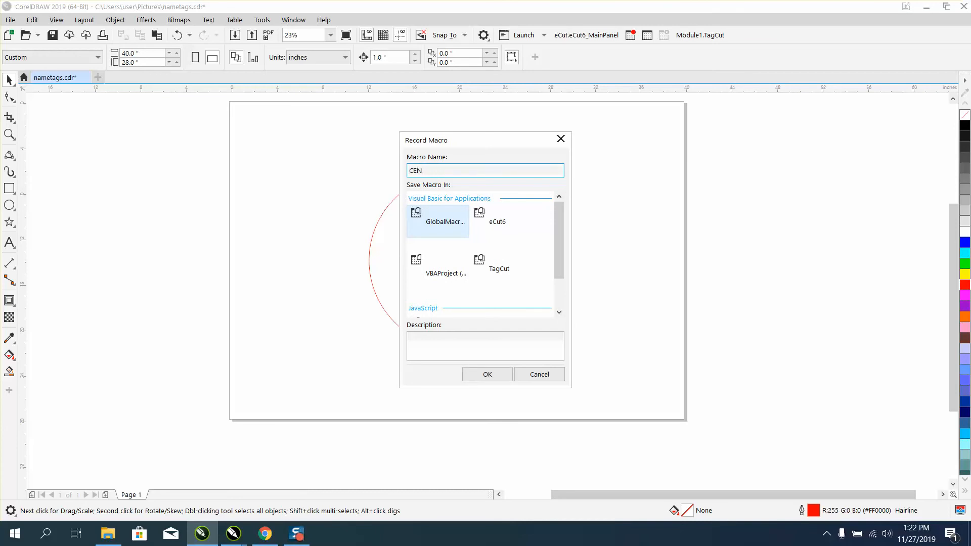
pyautogui.write('TERLINE')
pyautogui.click(500, 376)
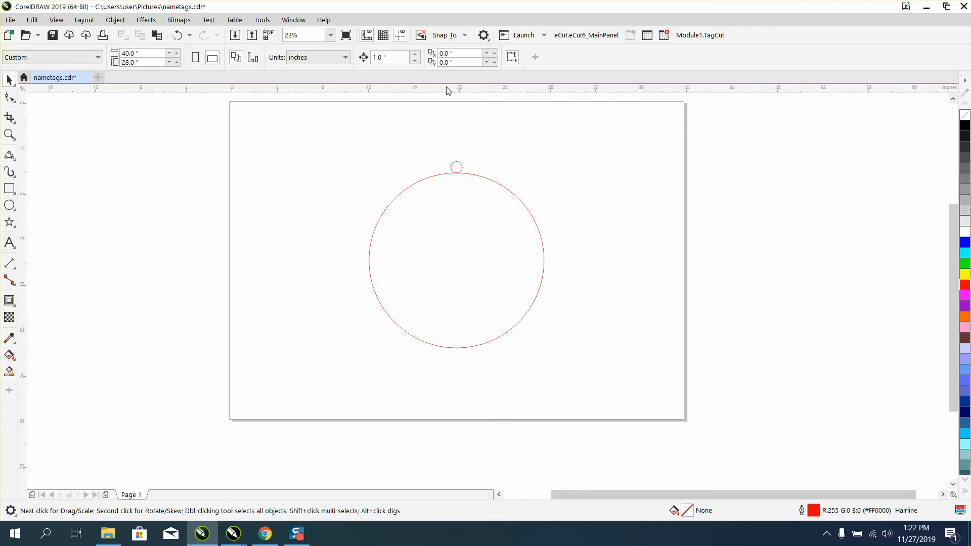
# Record adding page-centred horizontal and vertical guidelines, and stop the macro recording.
pyautogui.moveTo(448, 91); pyautogui.dragTo(447, 130)
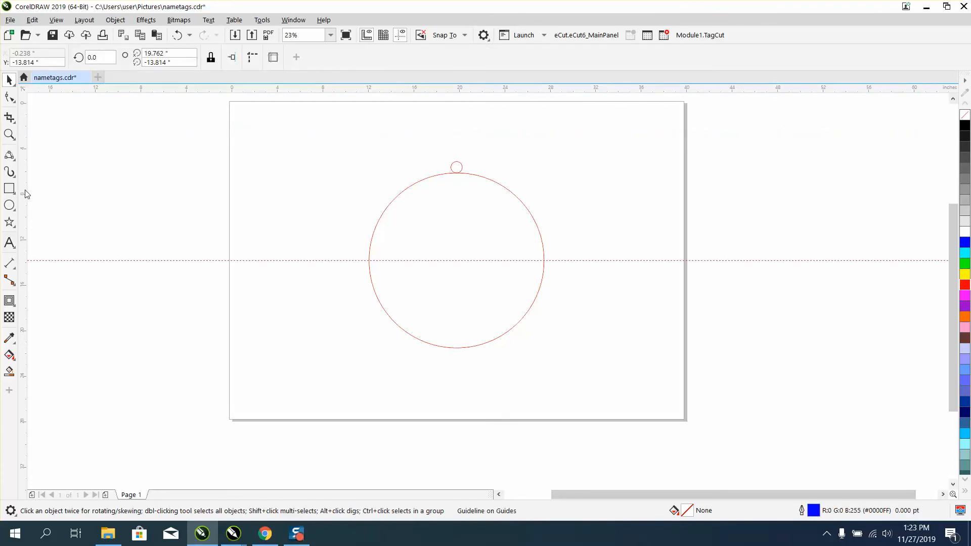
pyautogui.moveTo(23, 192); pyautogui.dragTo(300, 205)
pyautogui.press('p')
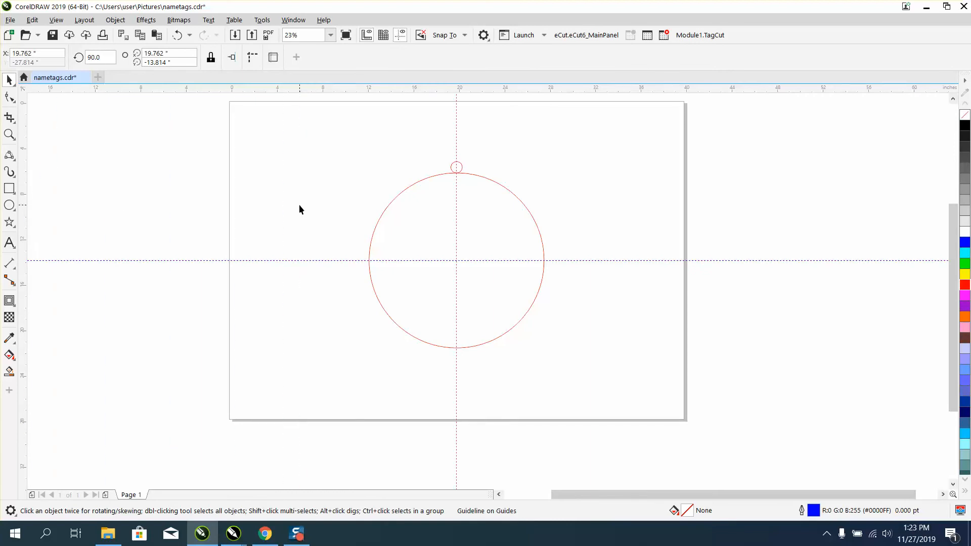
pyautogui.click(664, 35)
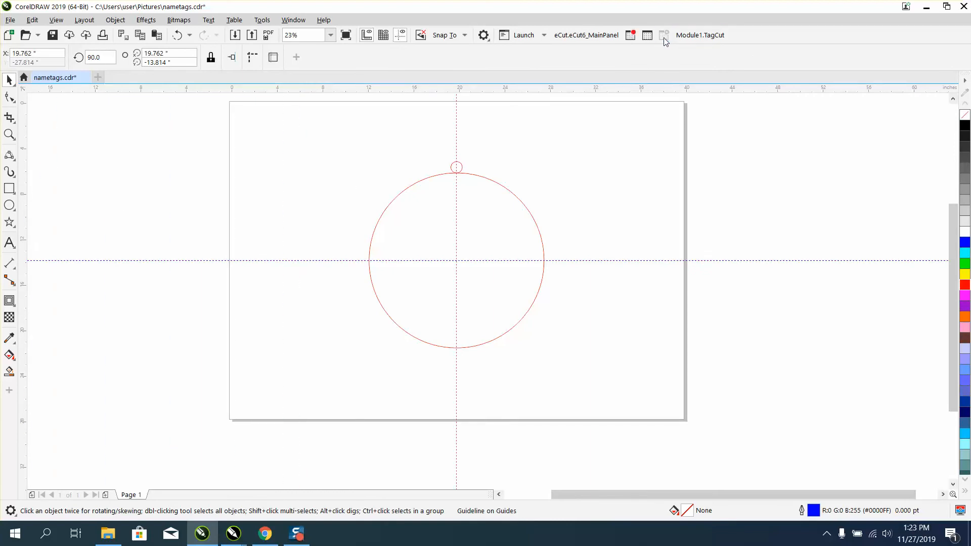
# Show the Scripts list with the recorded macros under GlobalMacros.
pyautogui.click(263, 22)
pyautogui.moveTo(270, 83)
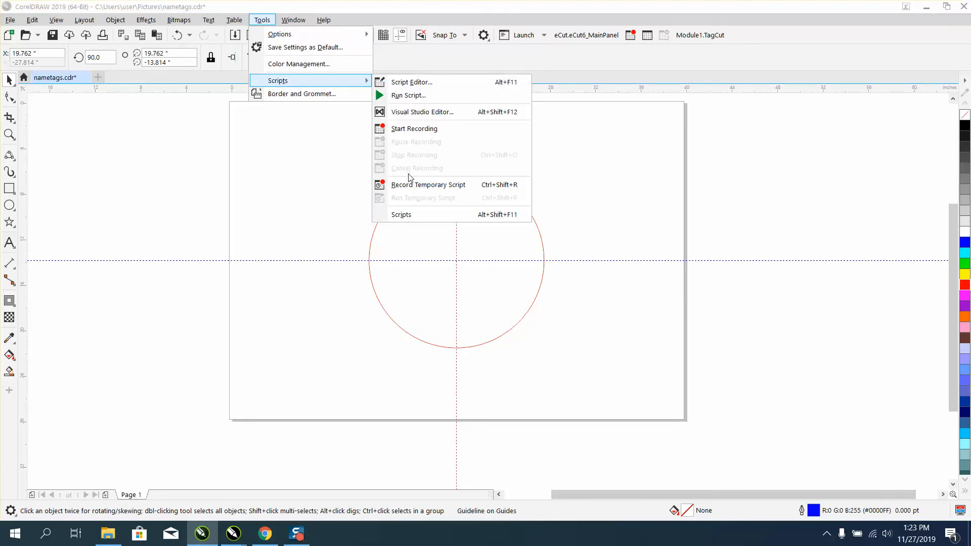
pyautogui.click(496, 216)
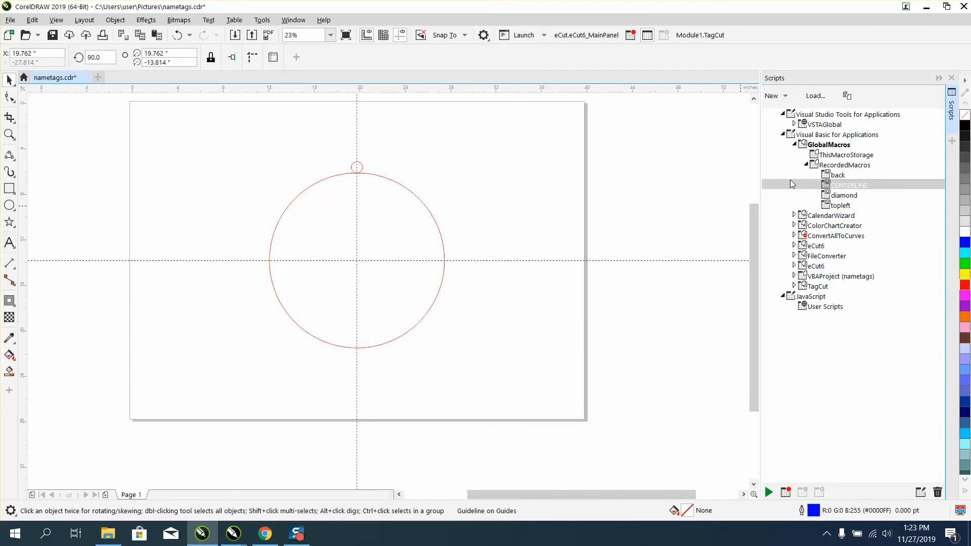
pyautogui.click(794, 145)
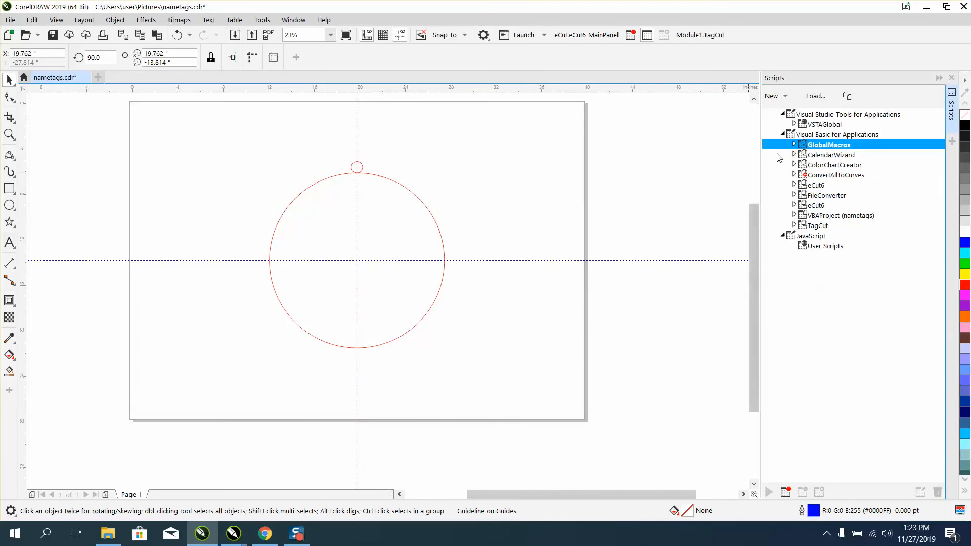
pyautogui.click(795, 144)
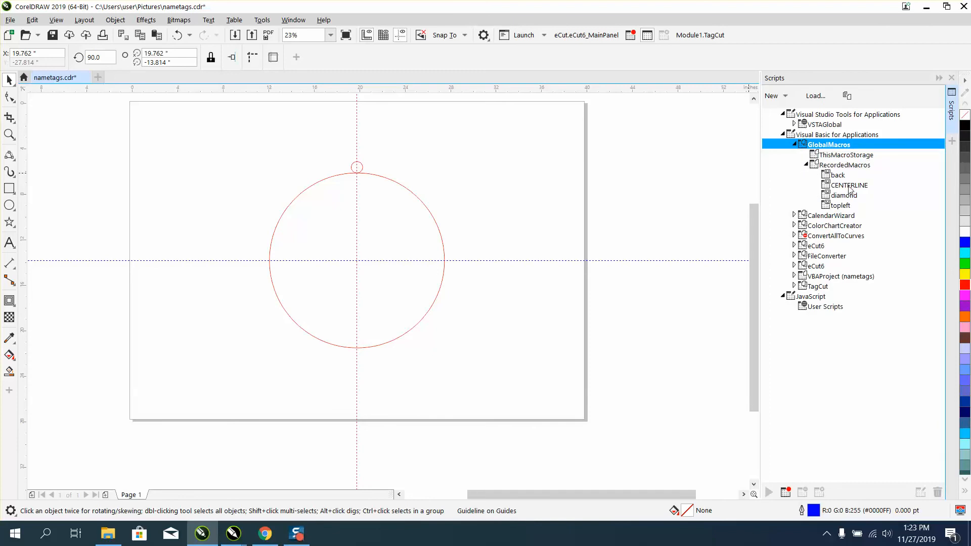
# Clear the centred guidelines and restore them by running the CENTERLINE macro.
pyautogui.click(601, 260)
pyautogui.press('Delete')
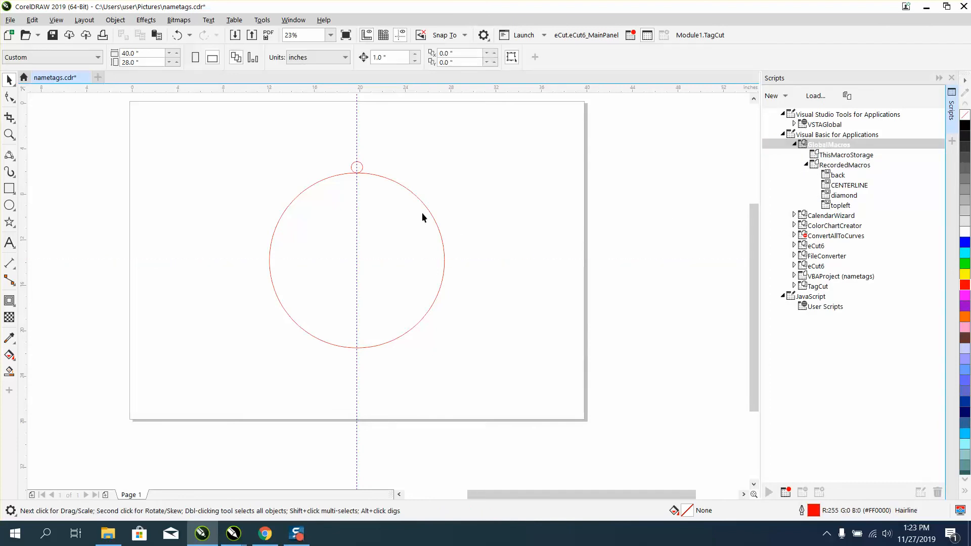
pyautogui.doubleClick(859, 190)
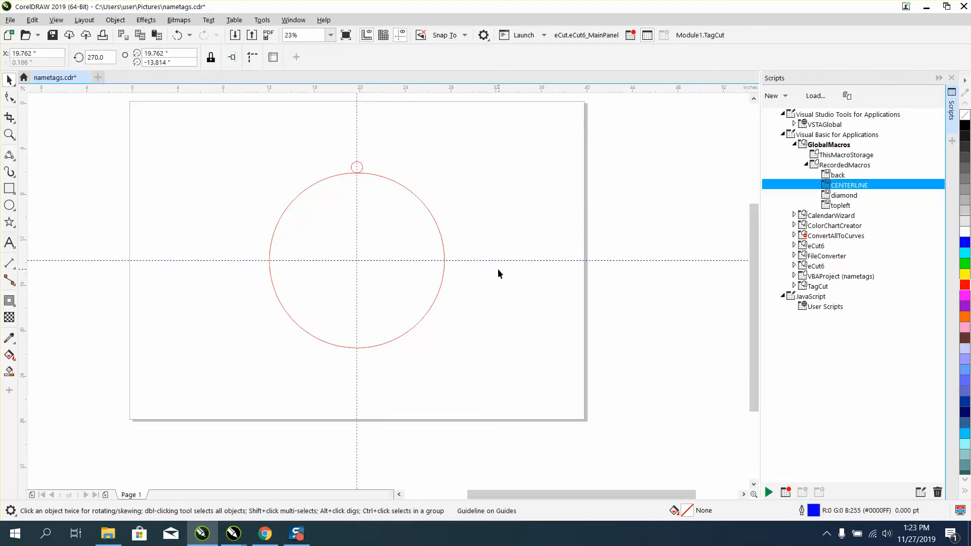
pyautogui.click(630, 256)
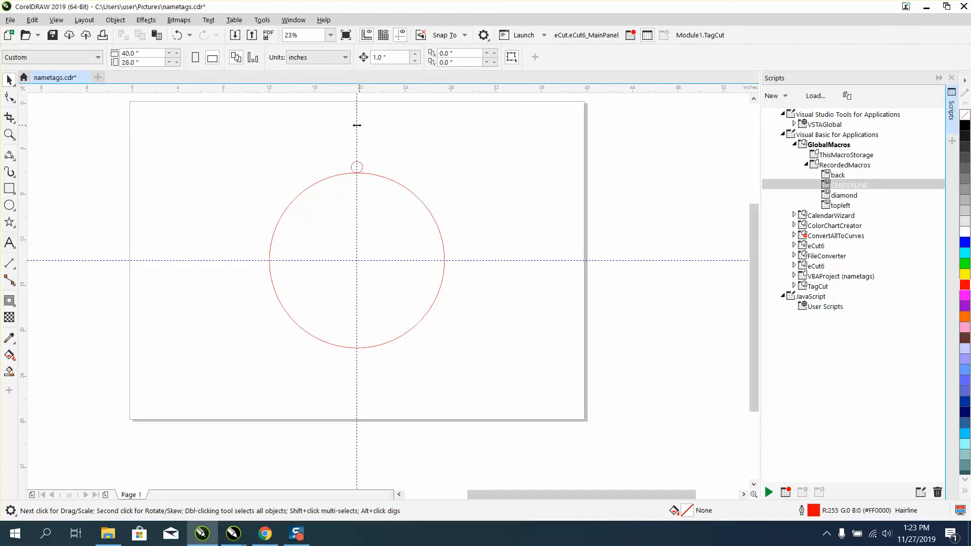
# Remove both guidelines produced by the CENTERLINE macro.
pyautogui.click(356, 125)
pyautogui.press('Delete')
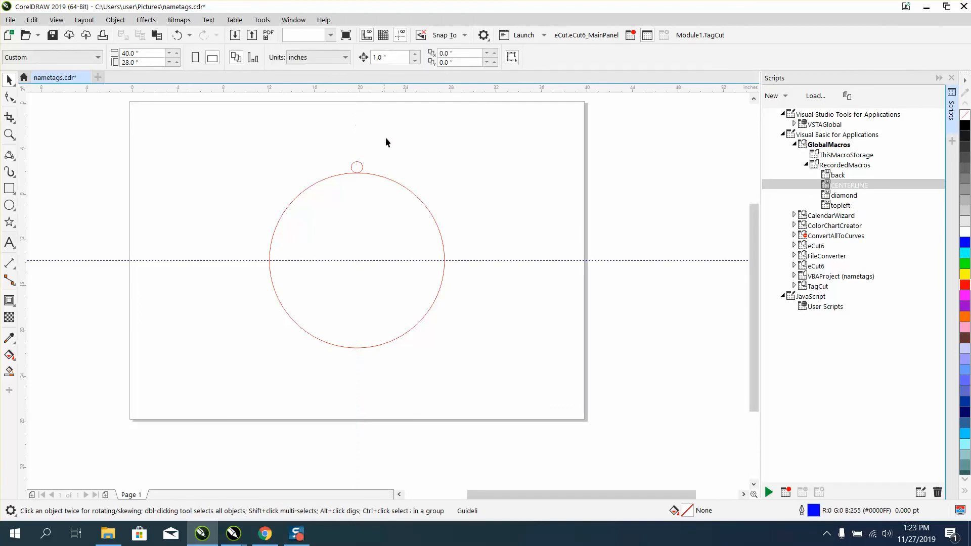
pyautogui.click(514, 260)
pyautogui.press('Delete')
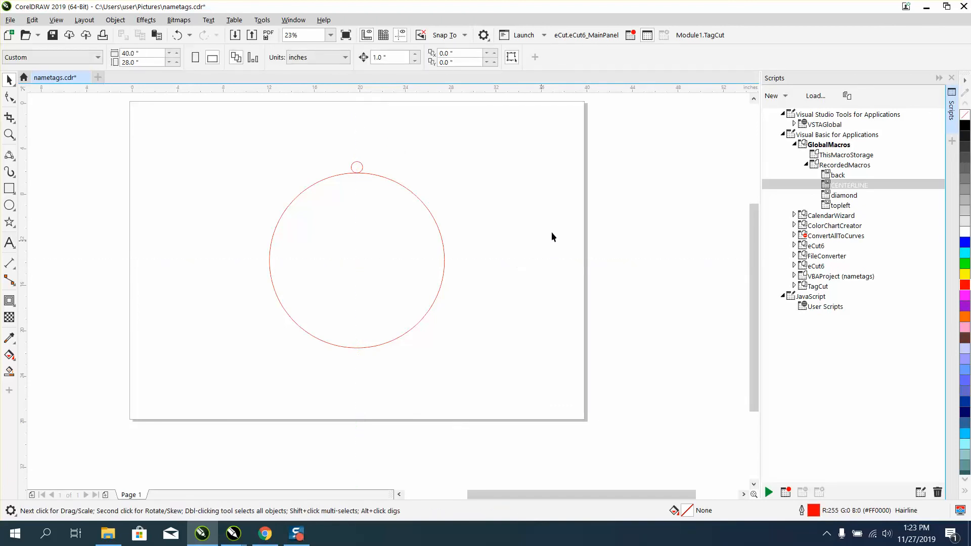
# Assign Alt+C as the shortcut for the CENTERLINE macro, and close the Scripts docker.
pyautogui.rightClick(853, 190)
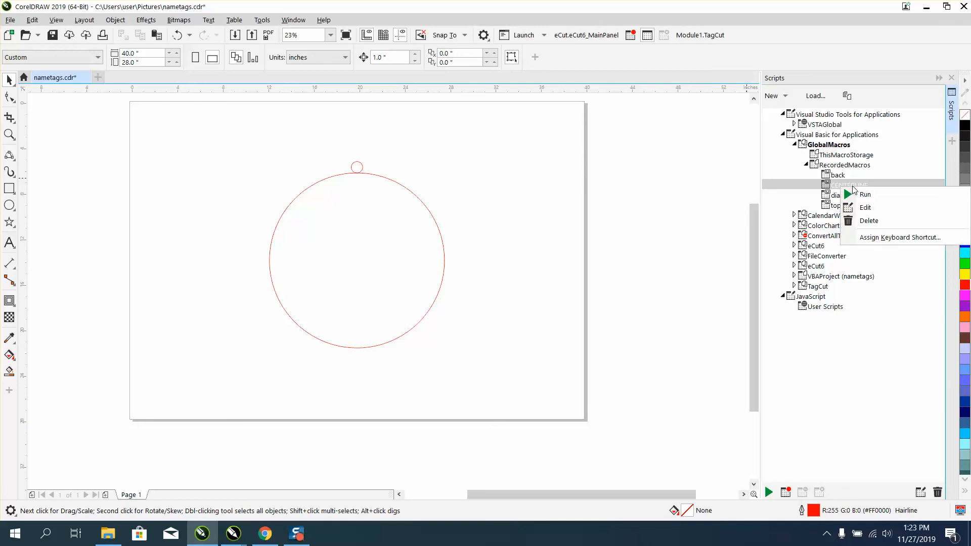
pyautogui.click(864, 236)
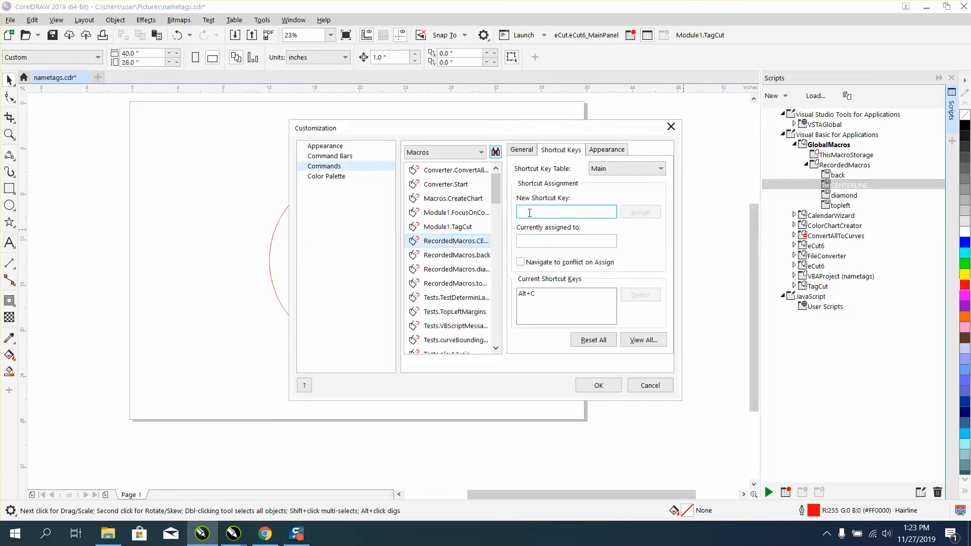
pyautogui.hotkey('alt', 'c')
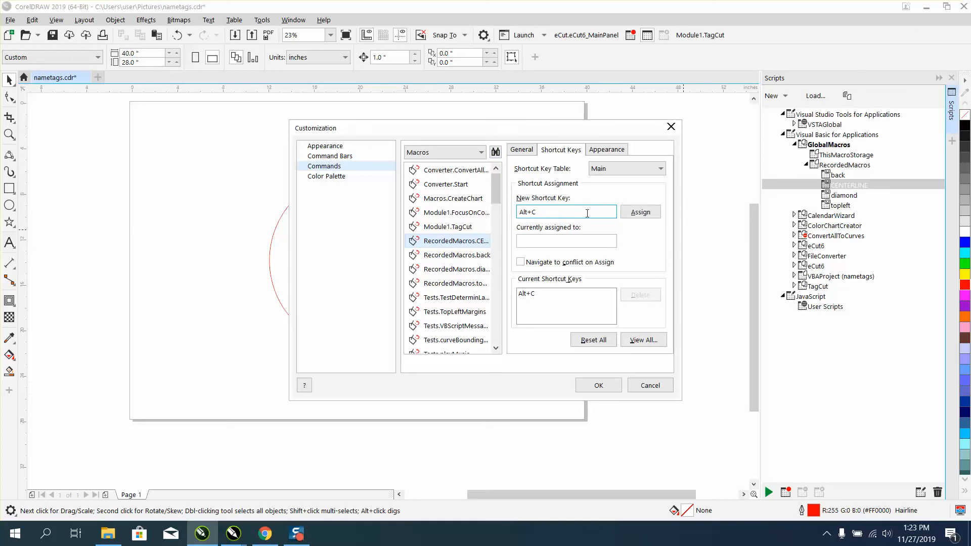
pyautogui.click(634, 214)
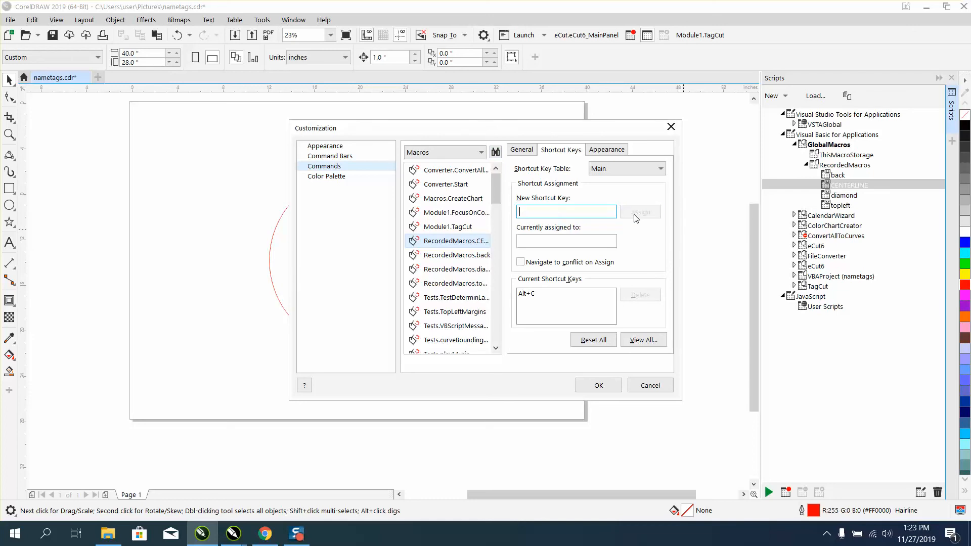
pyautogui.click(614, 385)
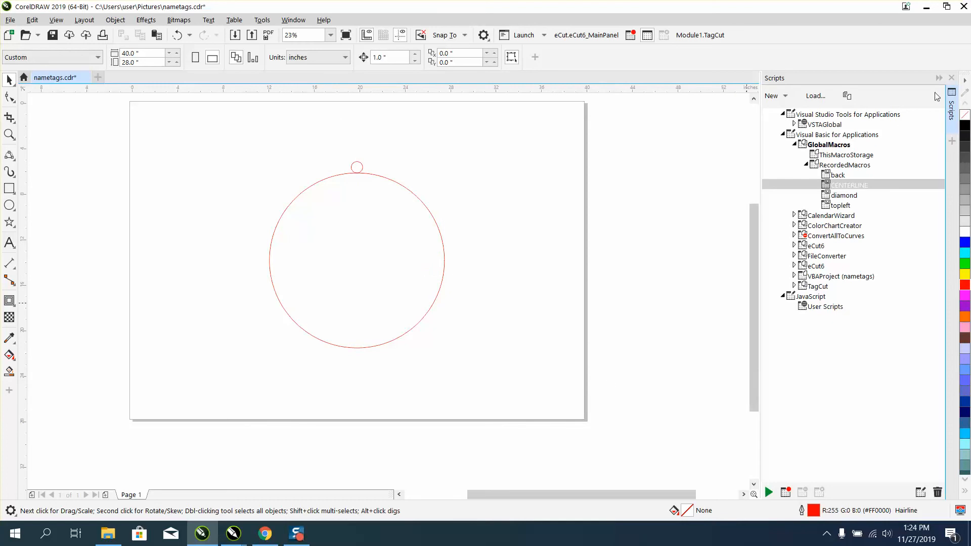
pyautogui.click(952, 78)
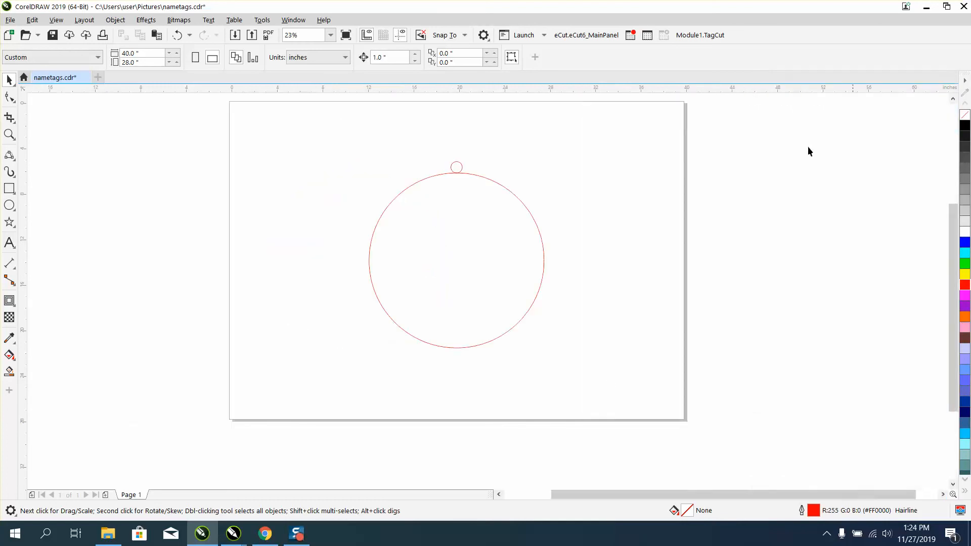
# Try to run the CENTERLINE macro through its Alt+C shortcut with no object selected.
pyautogui.hotkey('alt', 'c')
pyautogui.click(597, 202)
pyautogui.hotkey('alt', 'c')
pyautogui.click(578, 226)
pyautogui.hotkey('alt', 'c')
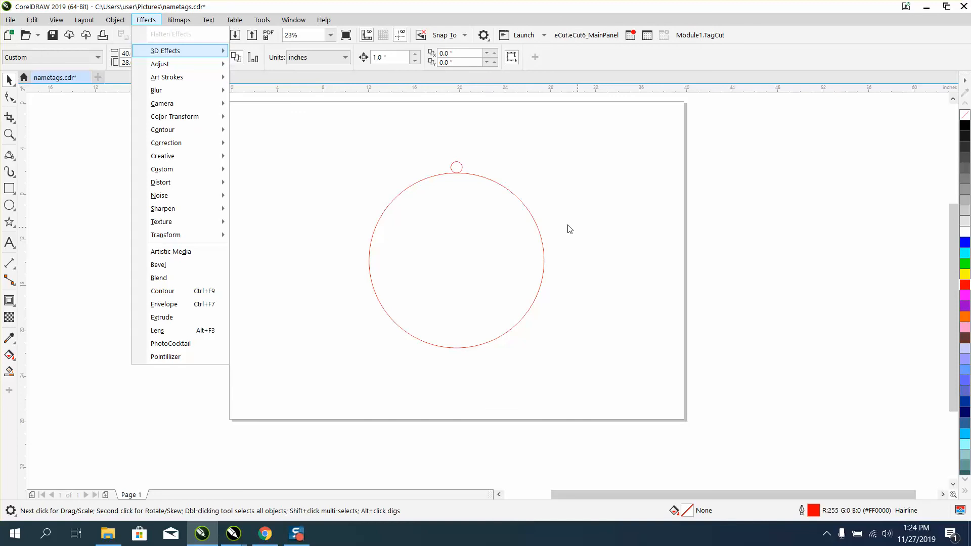
# Select the large circle and add the centred guidelines by running the CENTERLINE macro through its Alt+C shortcut.
pyautogui.click(482, 217)
pyautogui.click(480, 217)
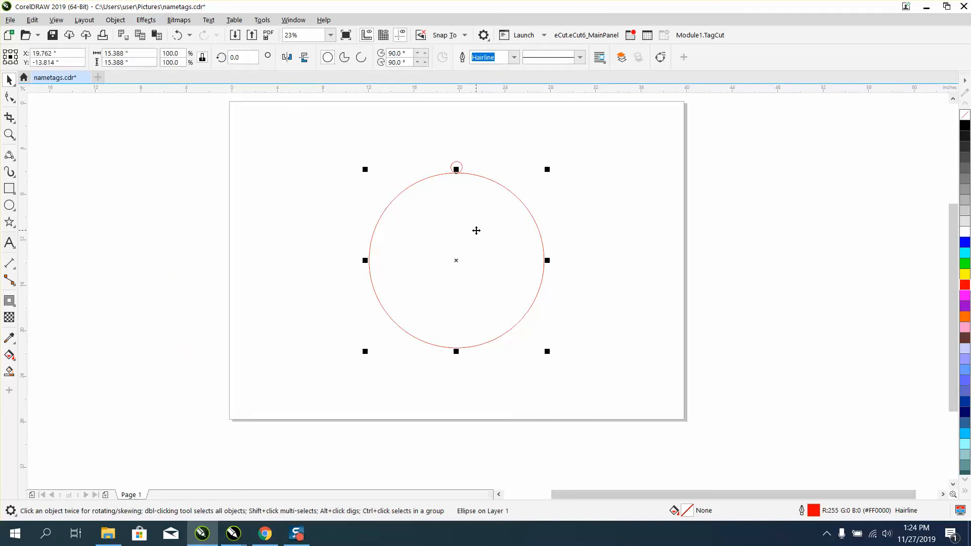
pyautogui.hotkey('alt', 'c')
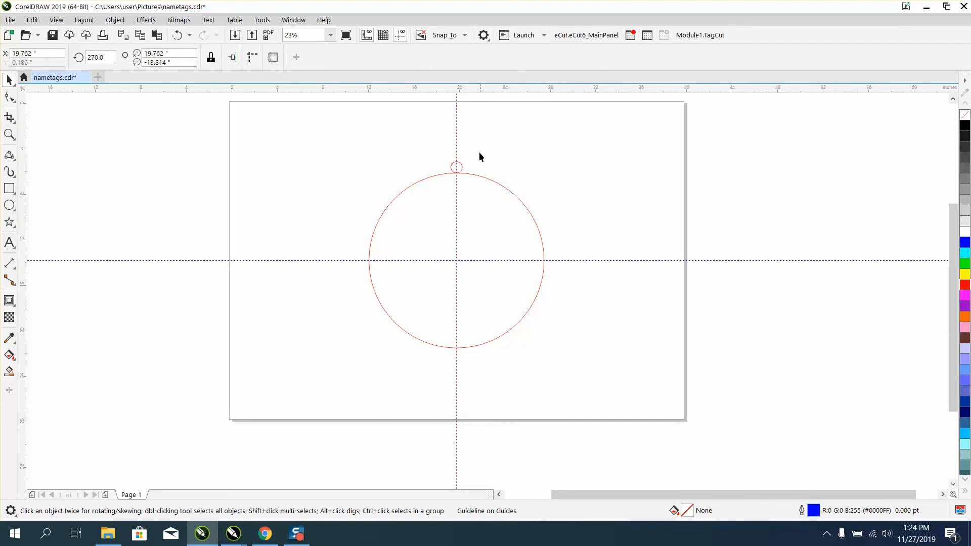
# Delete the vertical and horizontal centre guidelines, and undo both deletions.
pyautogui.click(457, 135)
pyautogui.press('Delete')
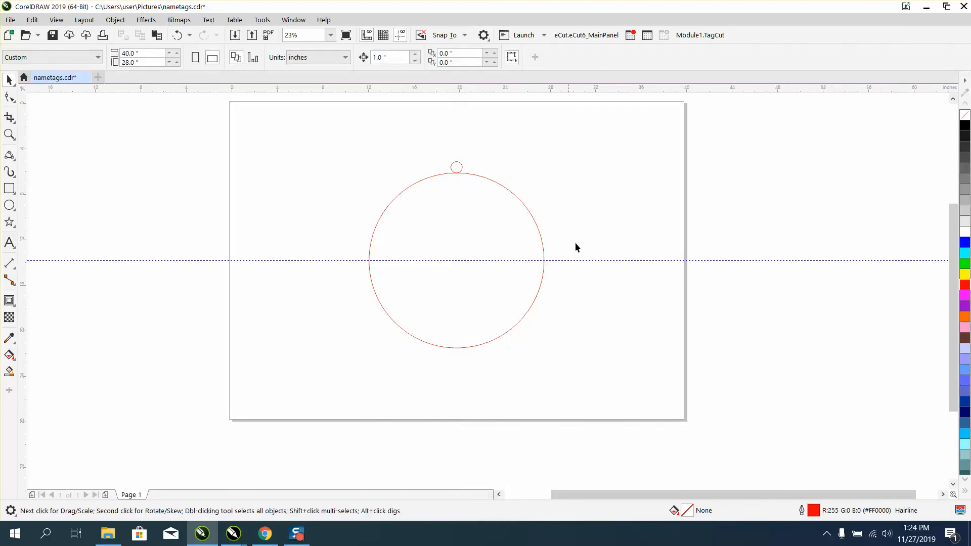
pyautogui.click(581, 261)
pyautogui.press('Delete')
pyautogui.hotkey('ctrl', 'z')
pyautogui.hotkey('ctrl', 'z')
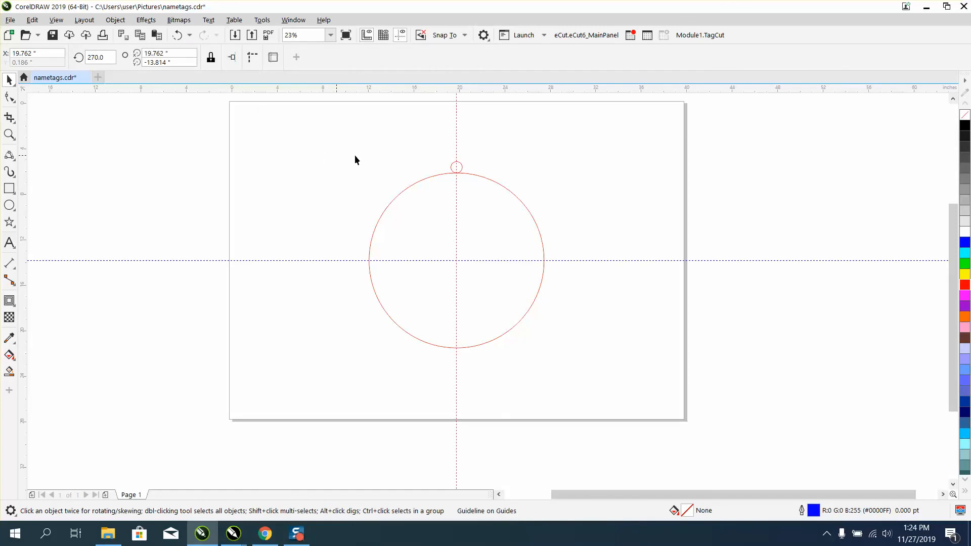
# Select the small circle above the large one, and toggle the guidelines' visibility off and back on.
pyautogui.click(512, 261)
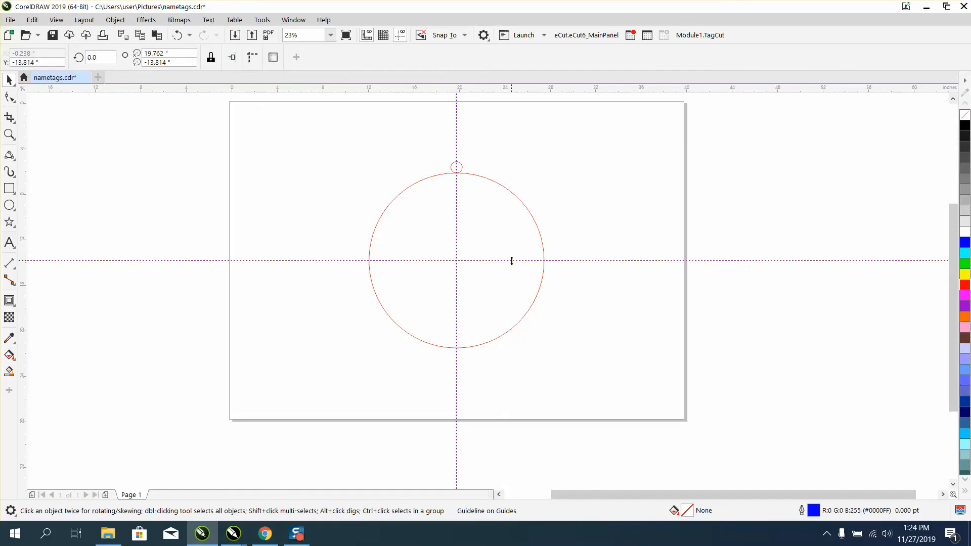
pyautogui.click(460, 166)
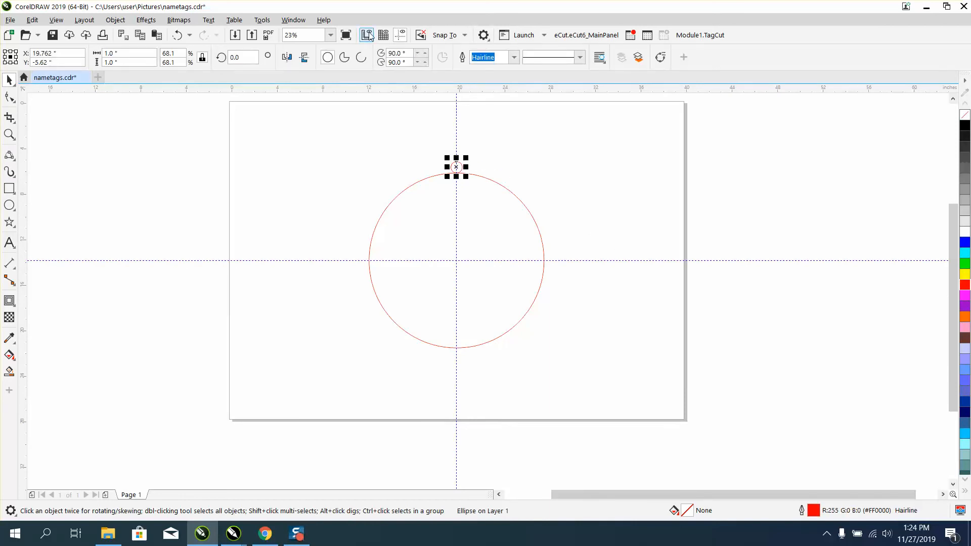
pyautogui.click(400, 35)
pyautogui.click(400, 36)
pyautogui.click(400, 36)
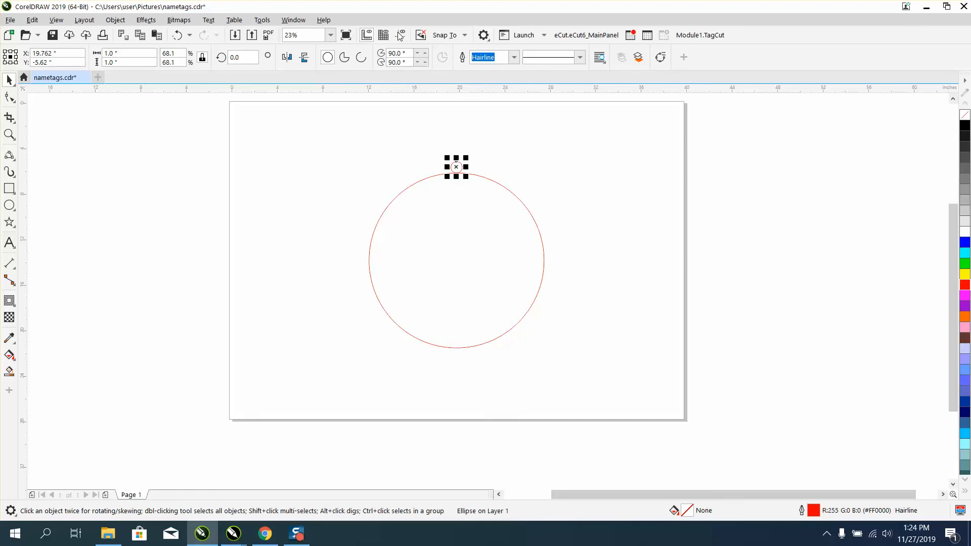
pyautogui.click(401, 36)
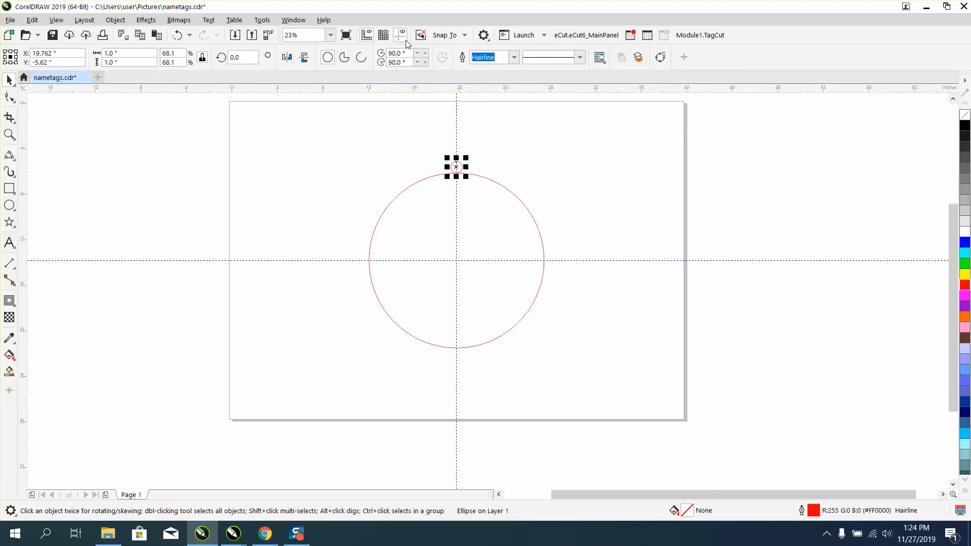
# Clear the selection, remove both centre guidelines one at a time, and bring them back by undoing the removal.
pyautogui.click(578, 258)
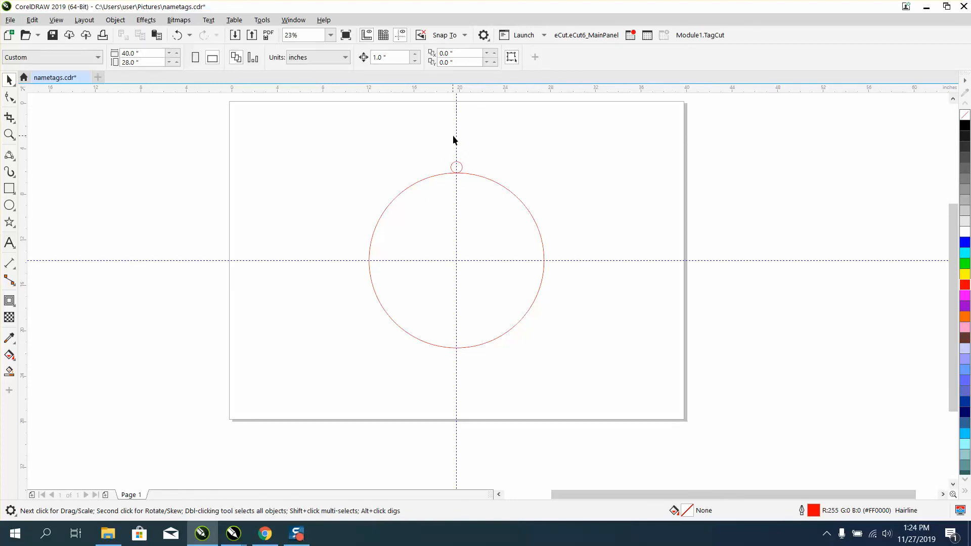
pyautogui.click(457, 137)
pyautogui.press('Delete')
pyautogui.click(572, 260)
pyautogui.press('Delete')
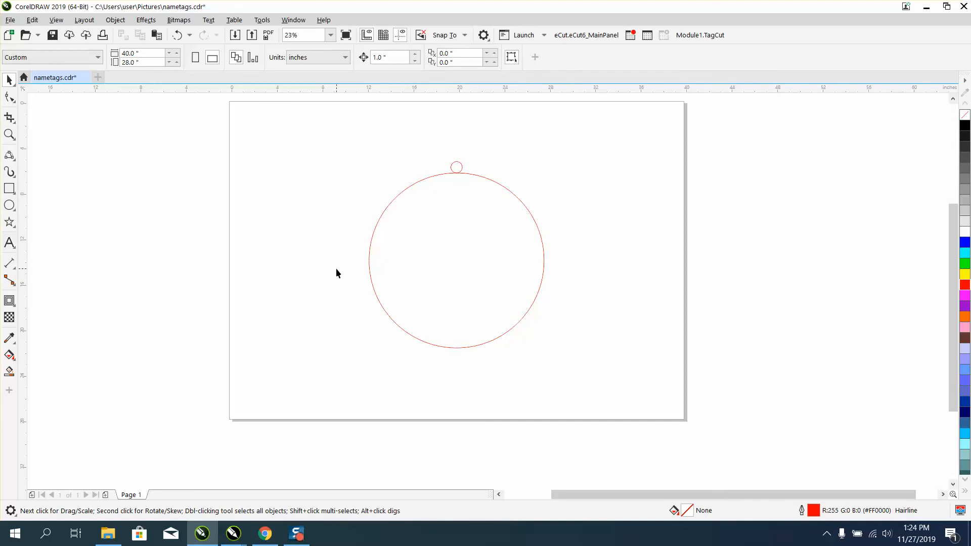
pyautogui.hotkey('ctrl', 'z')
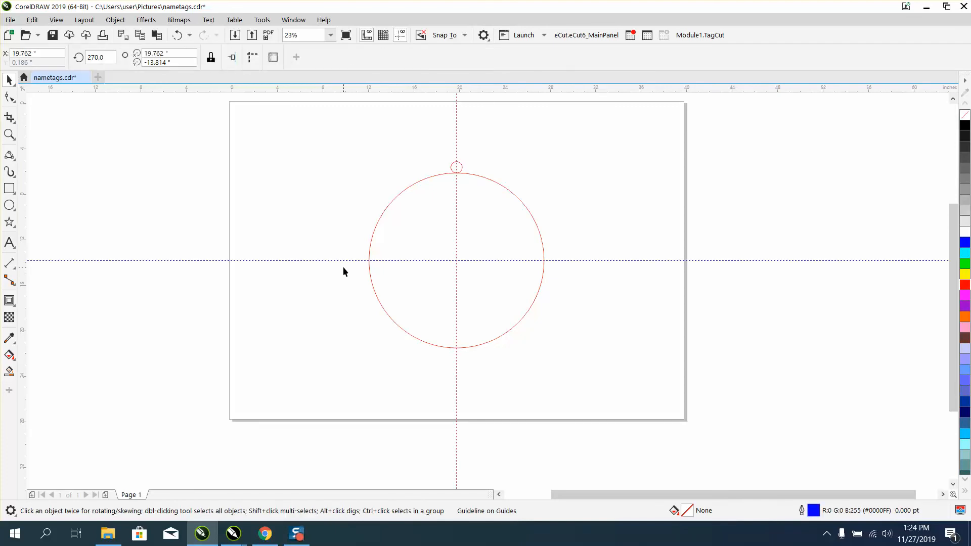